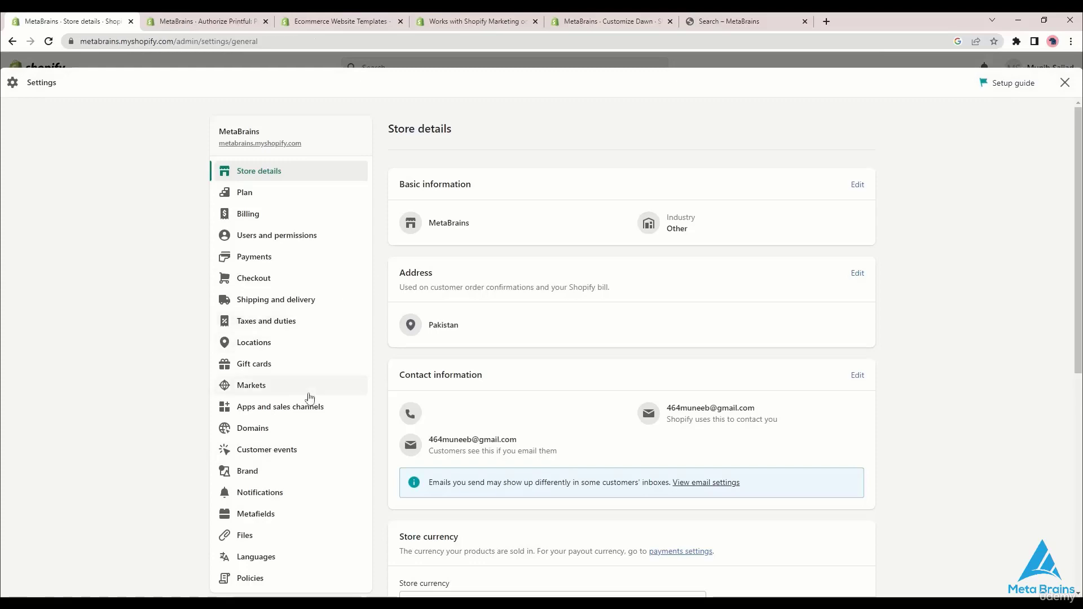
Step: Set the store name to Al-Maxi, the company's legal name to AlMaxi and the store industry to Furniture, and save
scroll(299, 480, down, 5)
scroll(271, 481, up, 5)
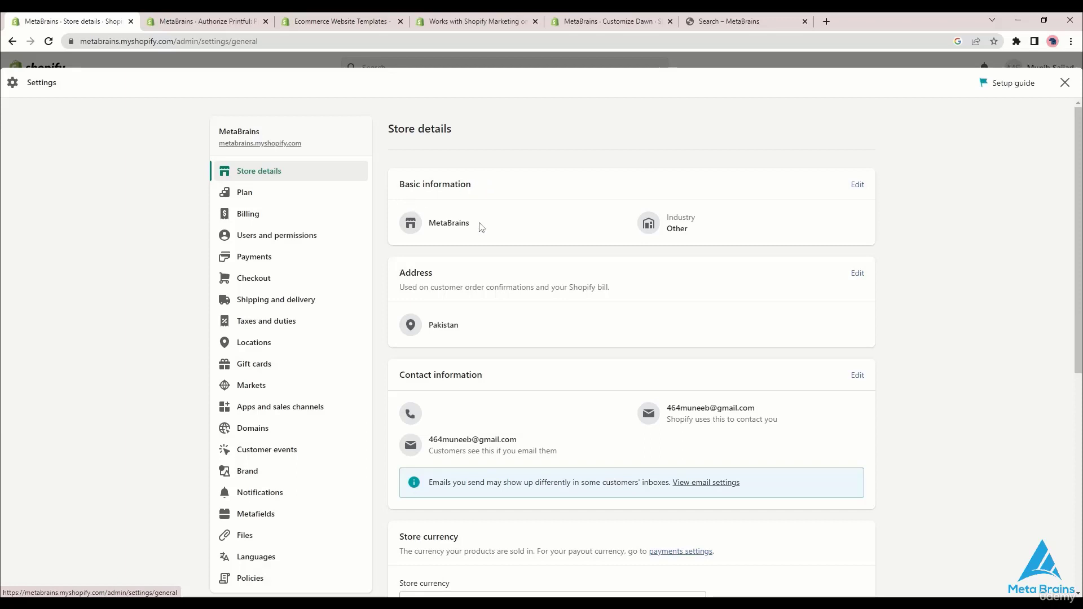
drag(479, 227, 429, 234)
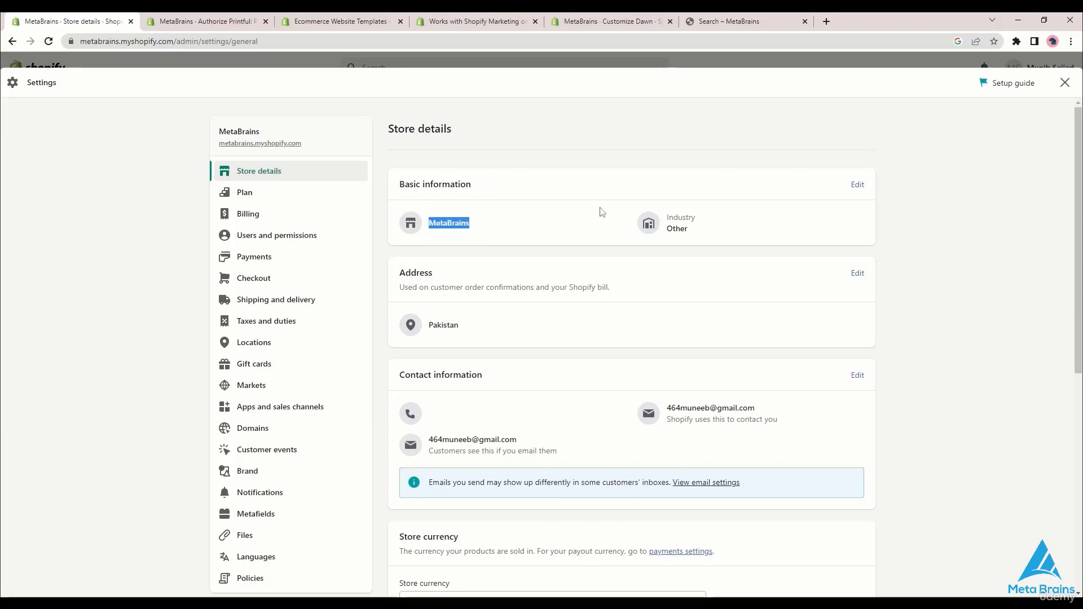
click(857, 186)
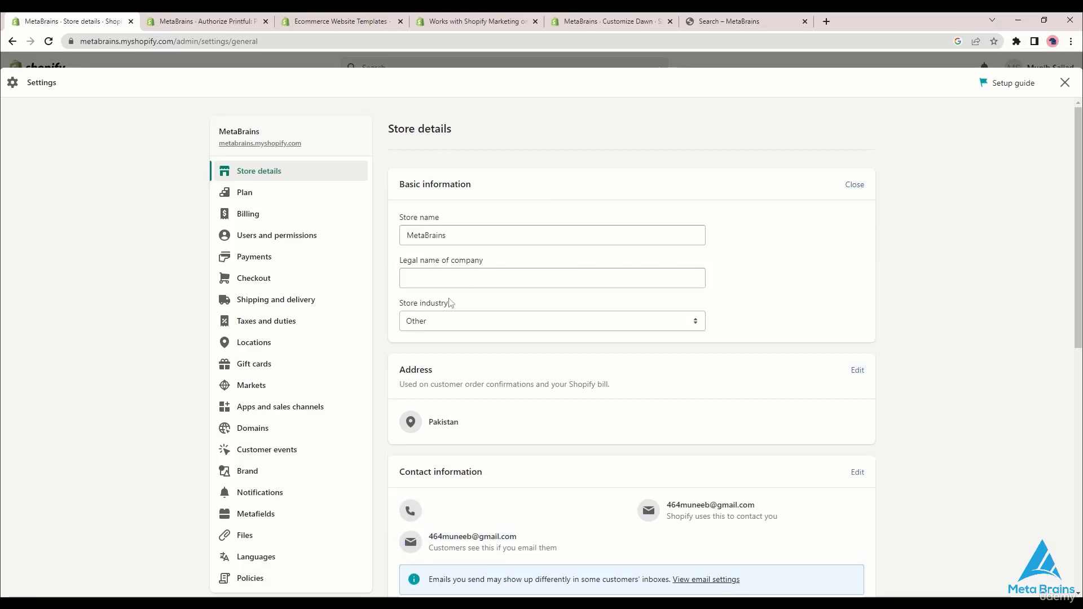
key(Tab)
text(Al-)
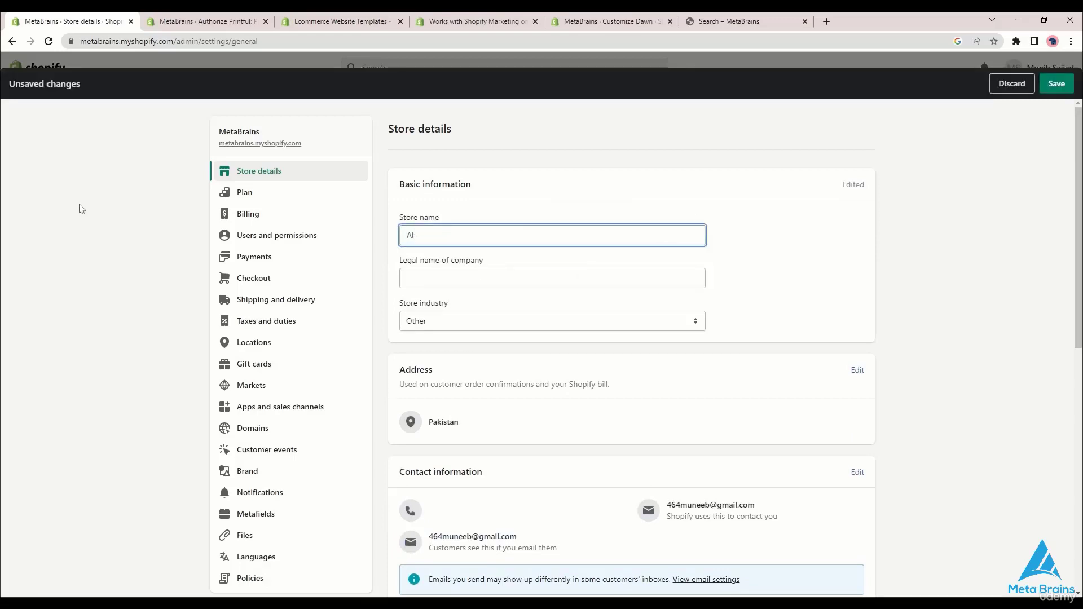
text(Maxi)
click(484, 274)
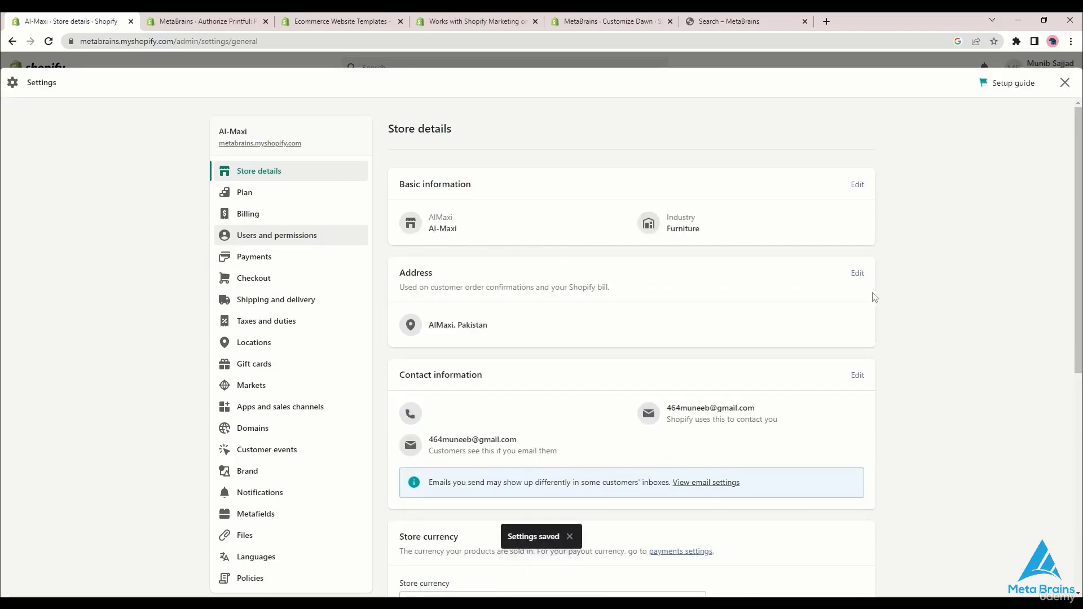
Step: Open the store address for editing and look through the country/region options, leaving Pakistan selected
click(858, 273)
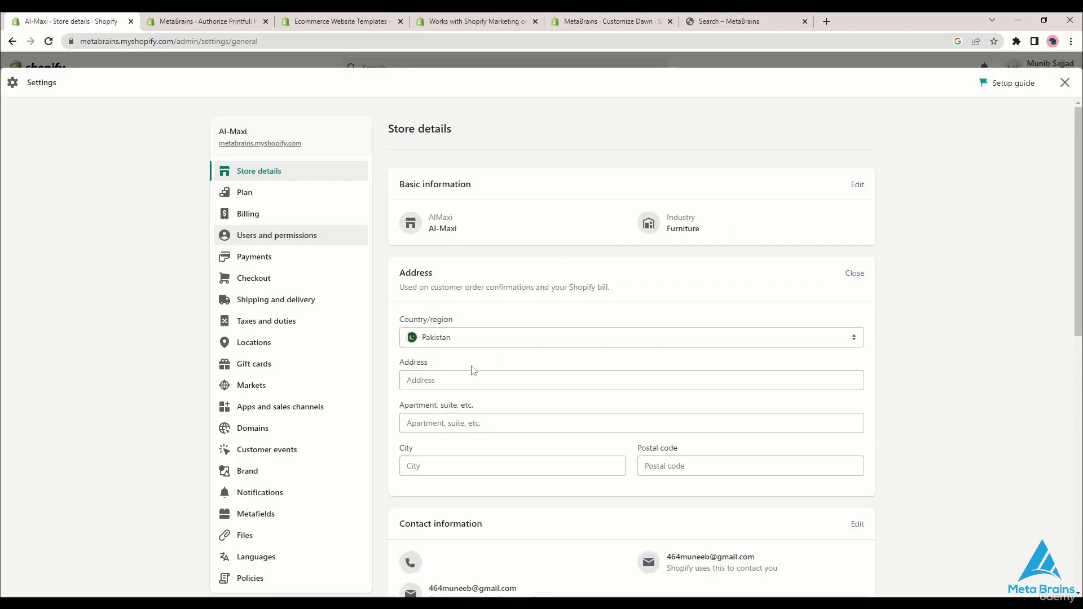
click(479, 339)
click(481, 339)
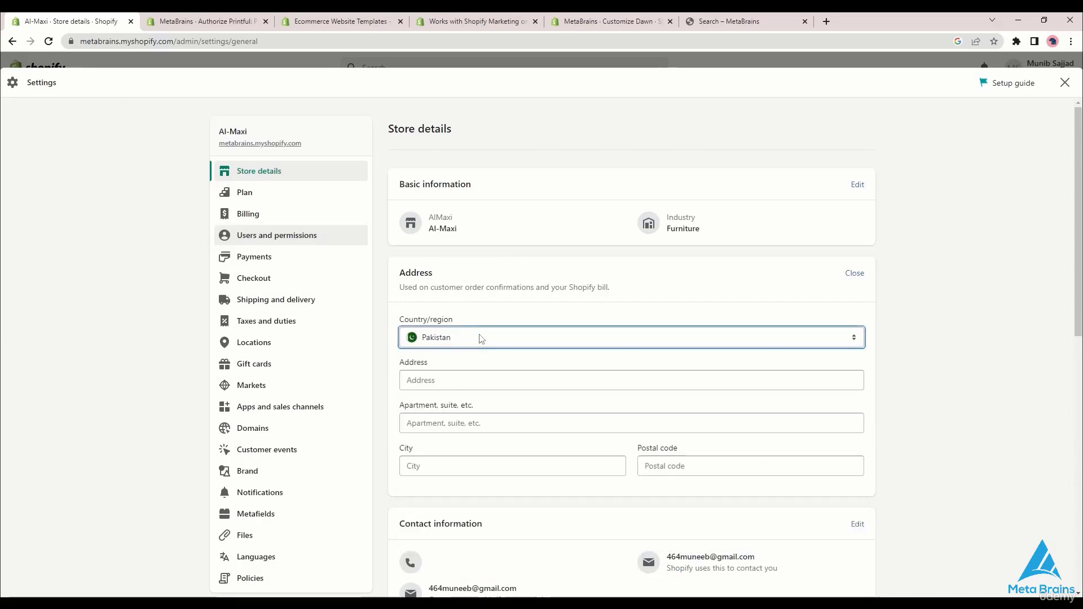
click(481, 339)
scroll(468, 460, up, 15)
scroll(470, 451, up, 8)
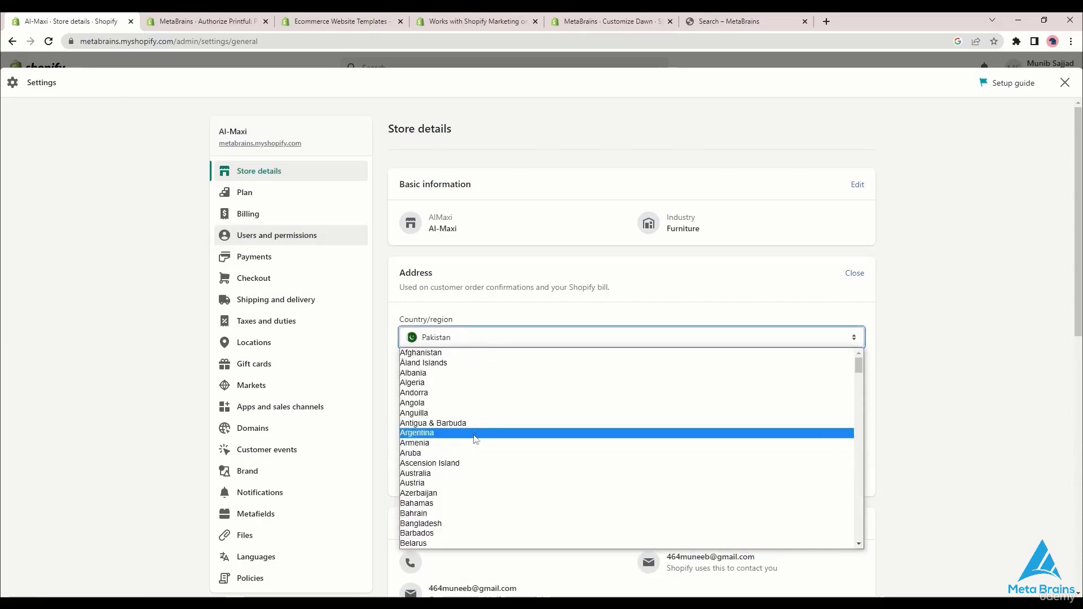
click(952, 381)
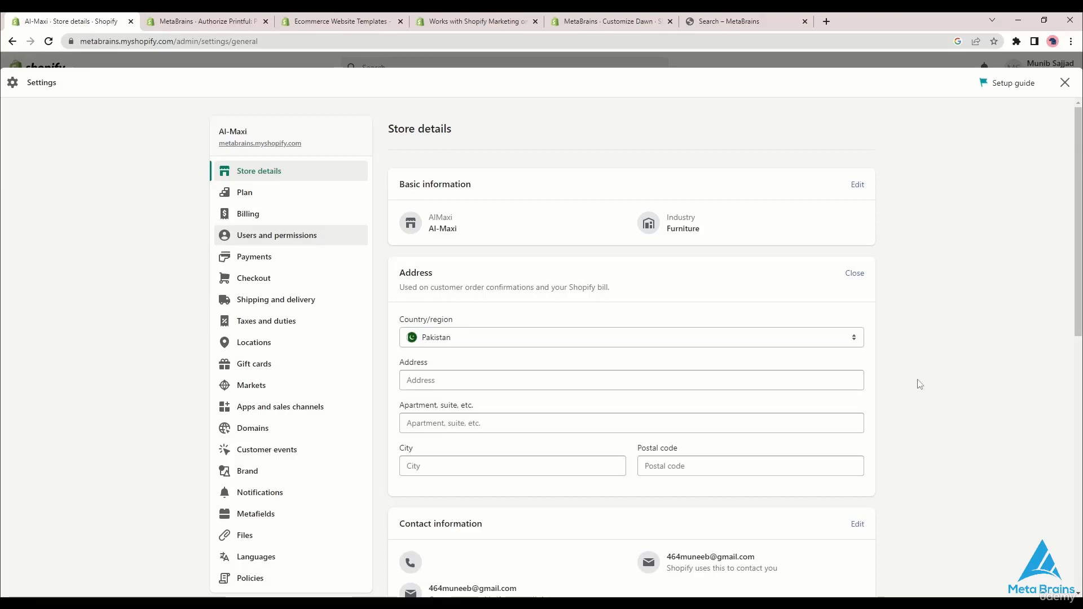
Step: Fill in the store's street address, apartment number, city and postal code
click(540, 388)
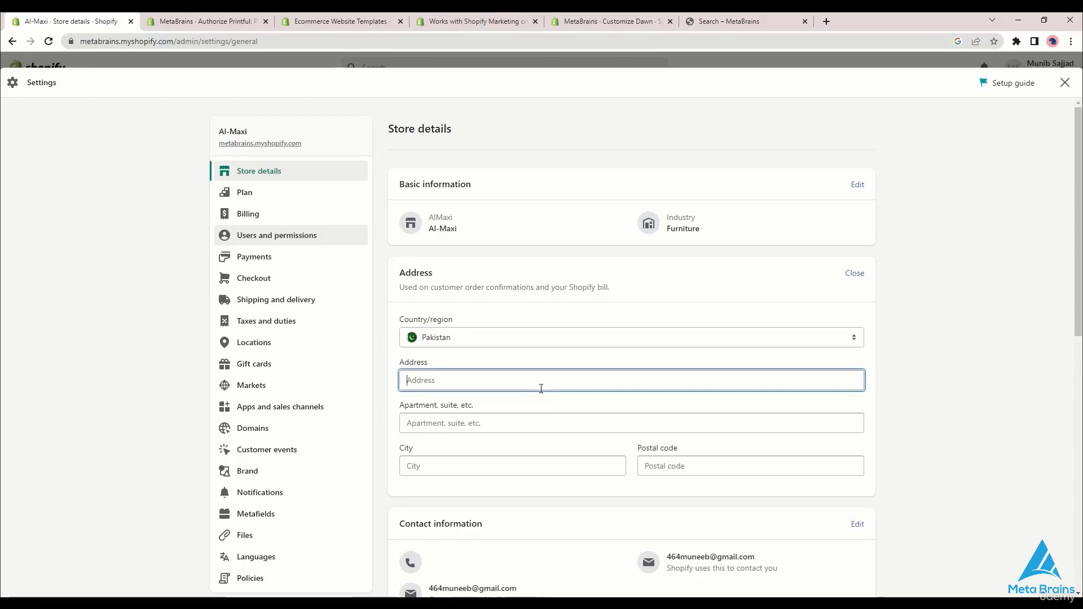
click(496, 424)
click(492, 387)
click(476, 422)
click(431, 467)
click(450, 384)
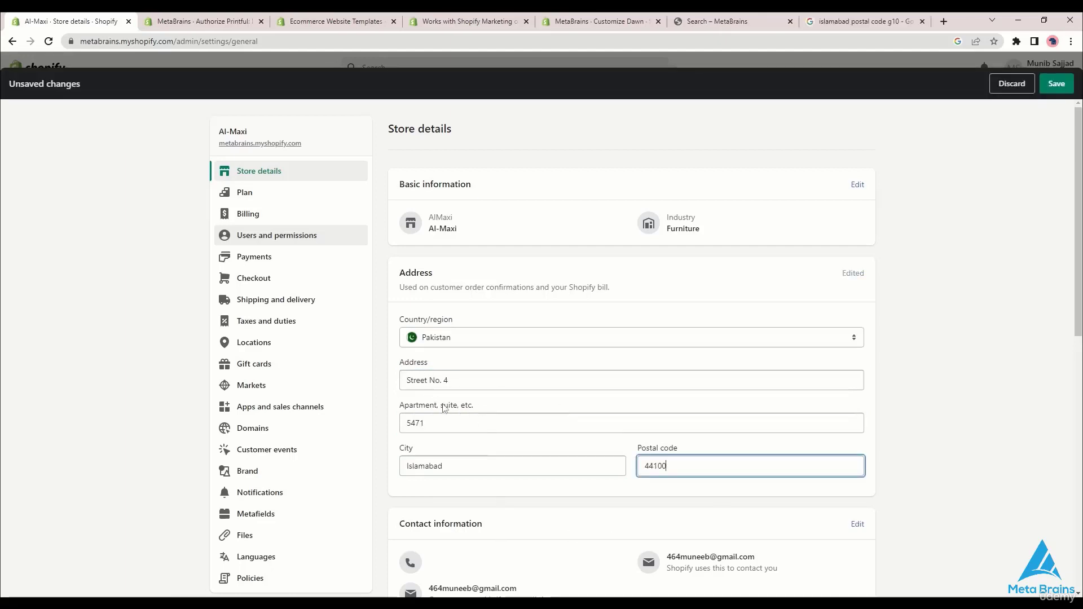
Step: Open the contact information for editing, check both email fields and enter the store's phone number
scroll(464, 395, down, 3)
scroll(467, 403, up, 3)
scroll(467, 394, down, 3)
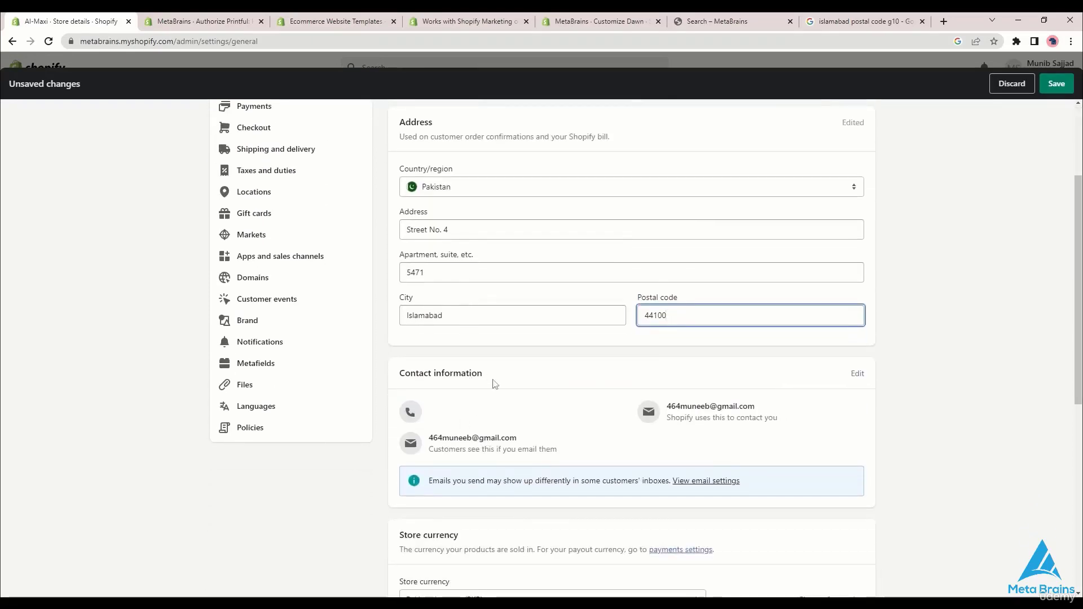
click(853, 374)
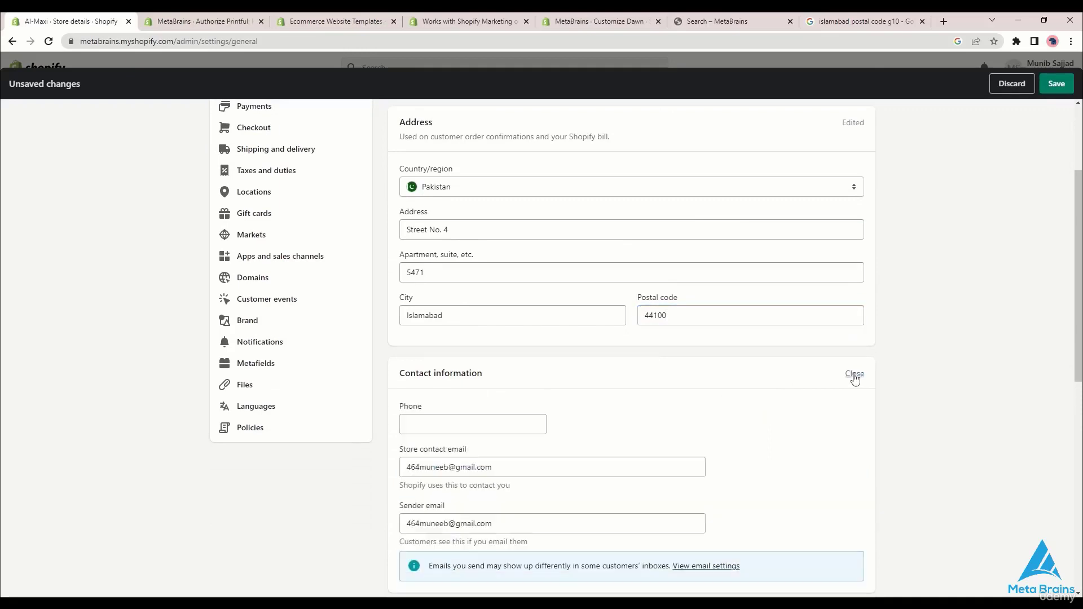
click(463, 430)
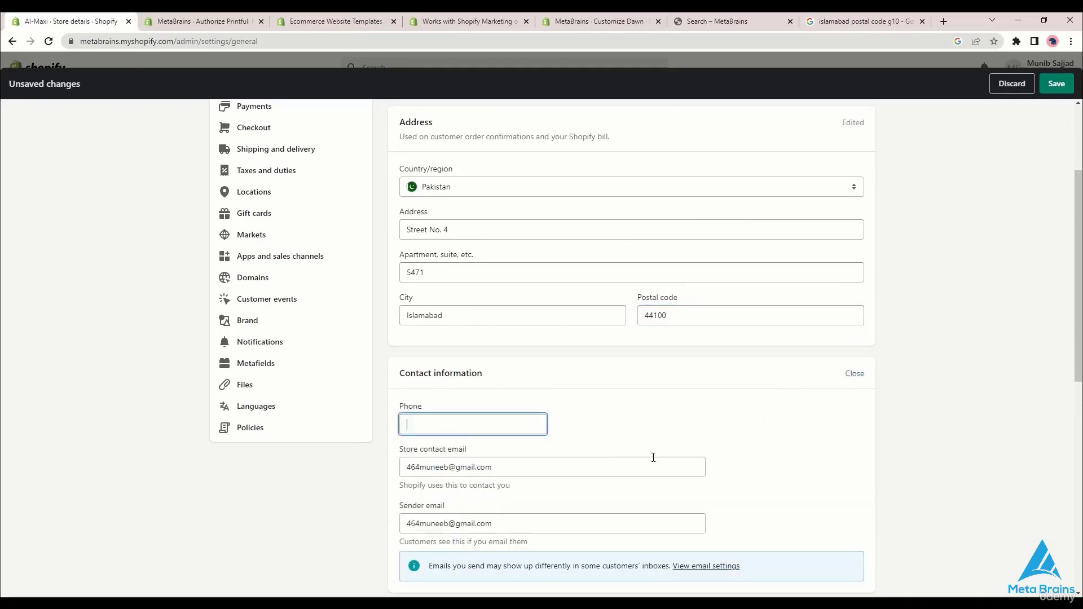
click(521, 458)
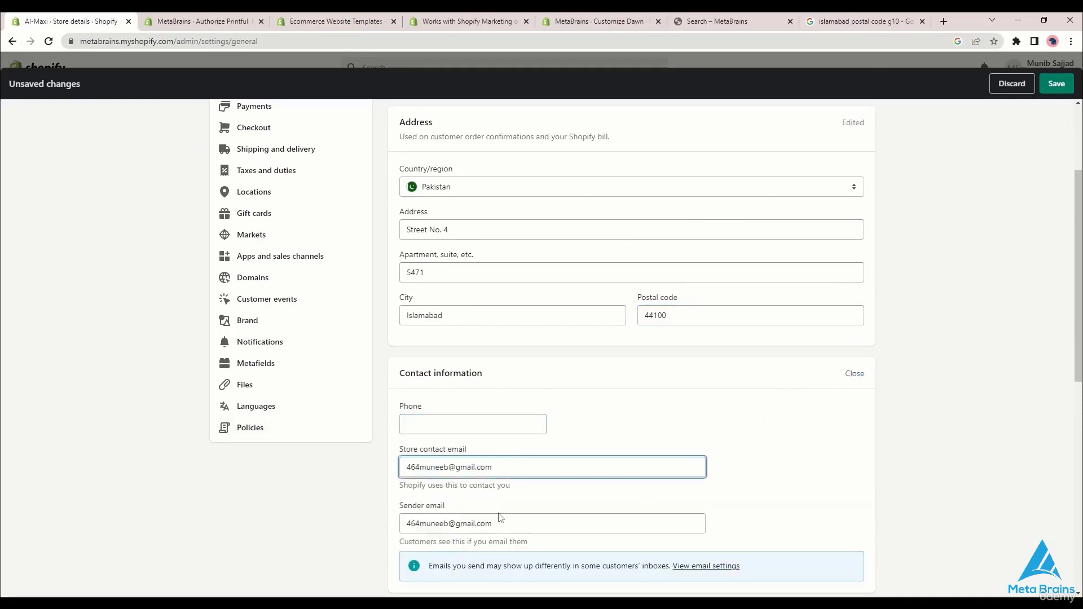
click(516, 524)
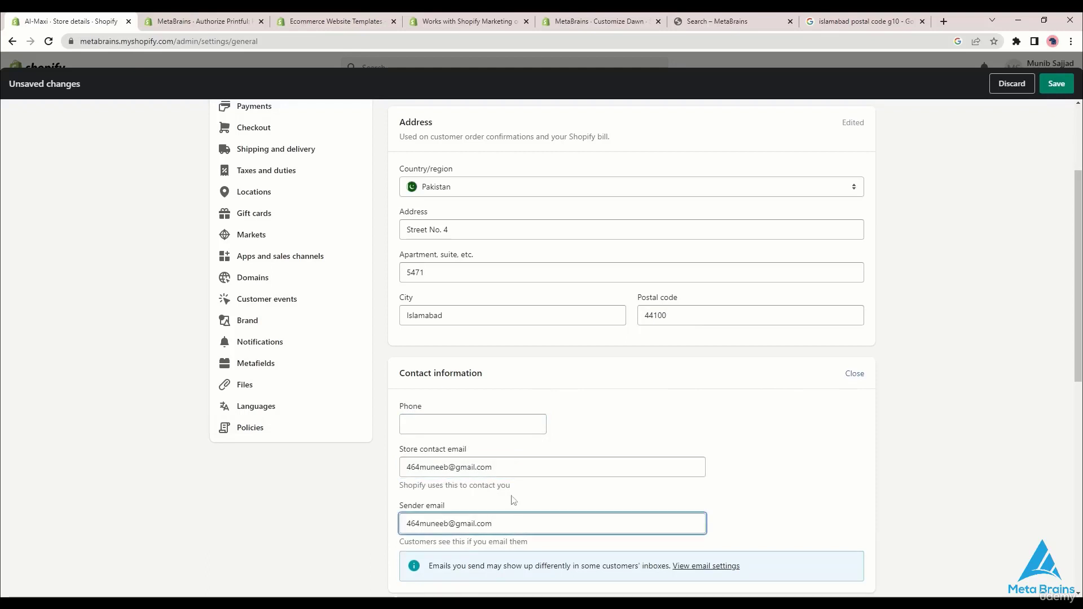
click(528, 468)
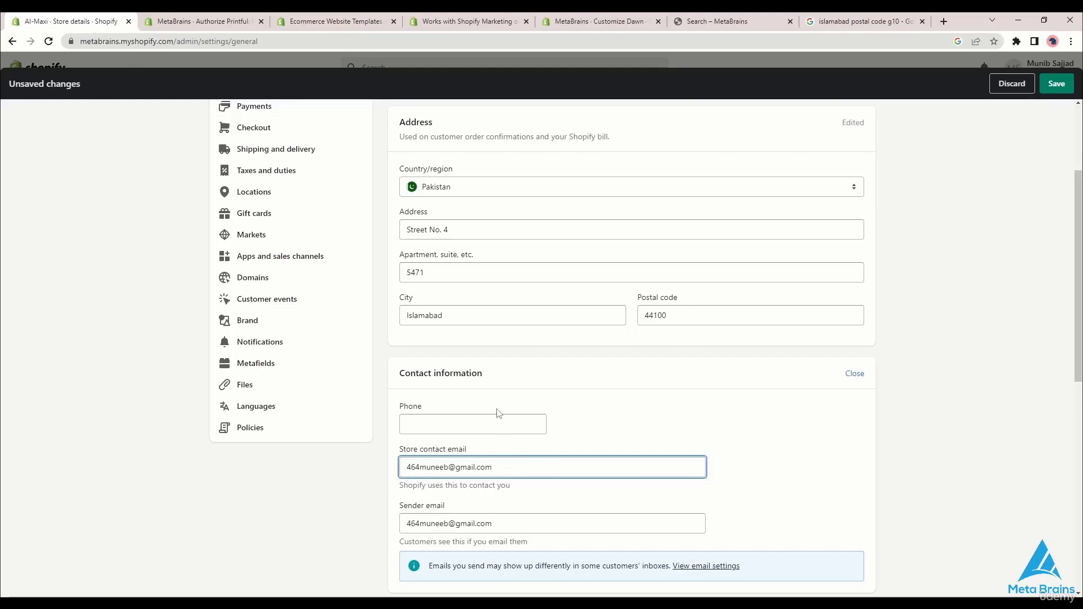
click(510, 523)
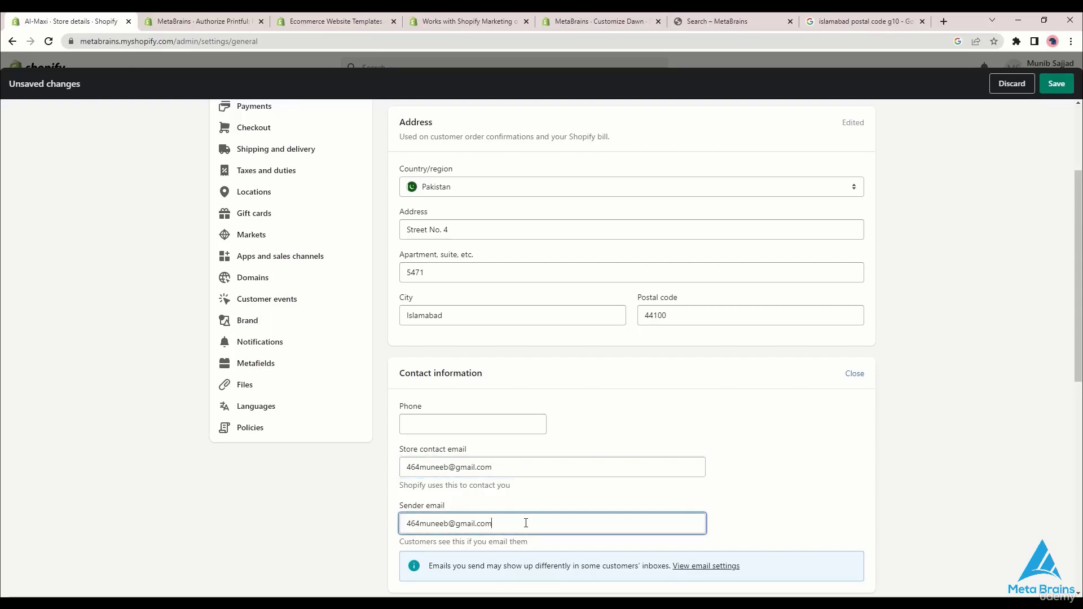
Step: Check the store currency options, keeping Pakistani rupees (PKR) selected
scroll(701, 421, down, 5)
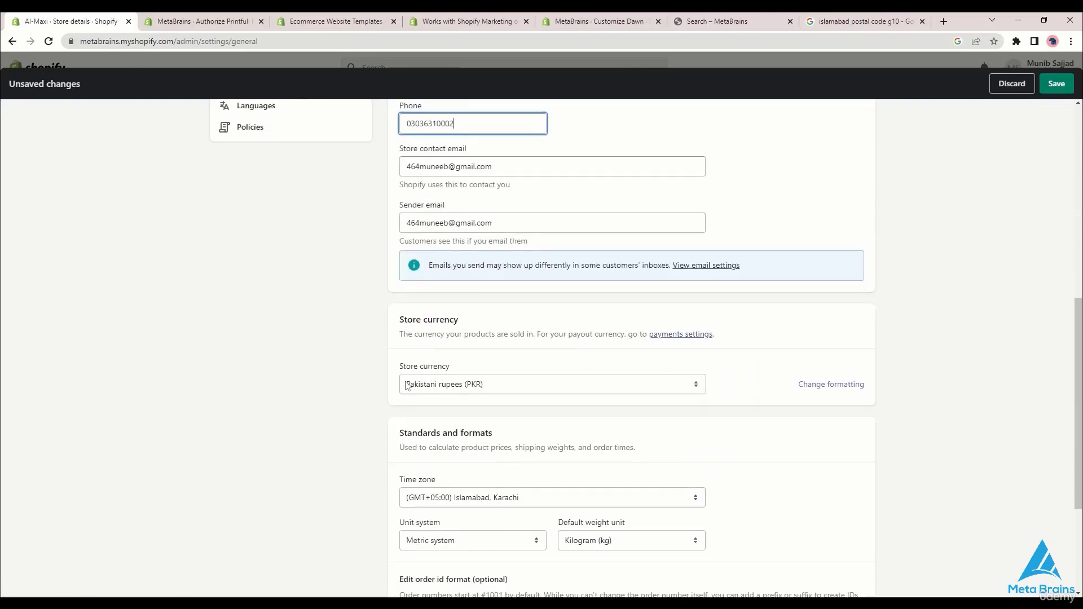
click(606, 383)
click(547, 388)
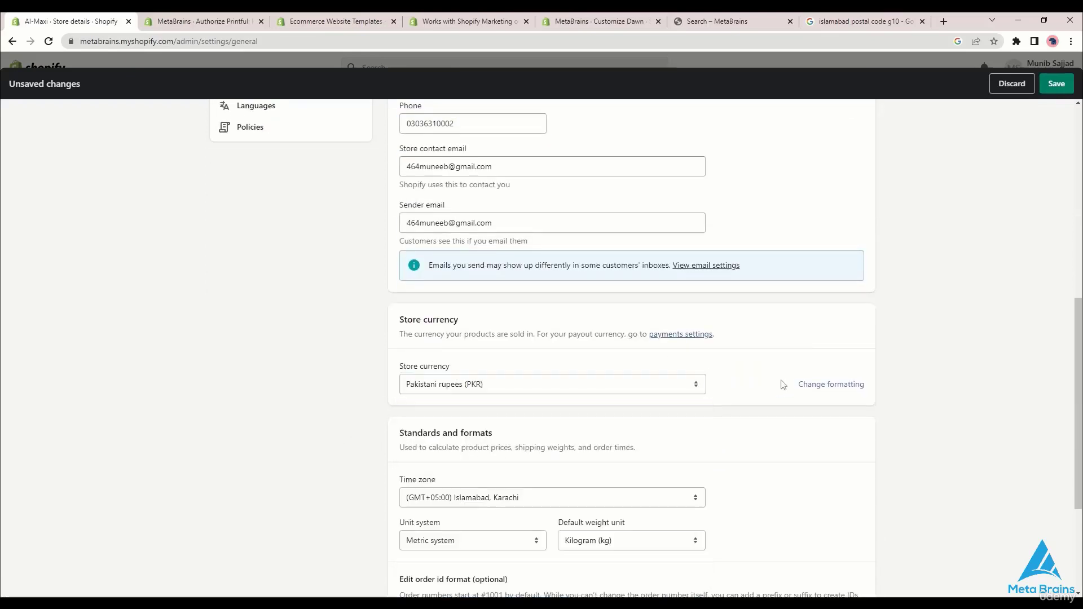
Step: Review the unit system and default weight unit options under Standards and formats
scroll(547, 388, down, 4)
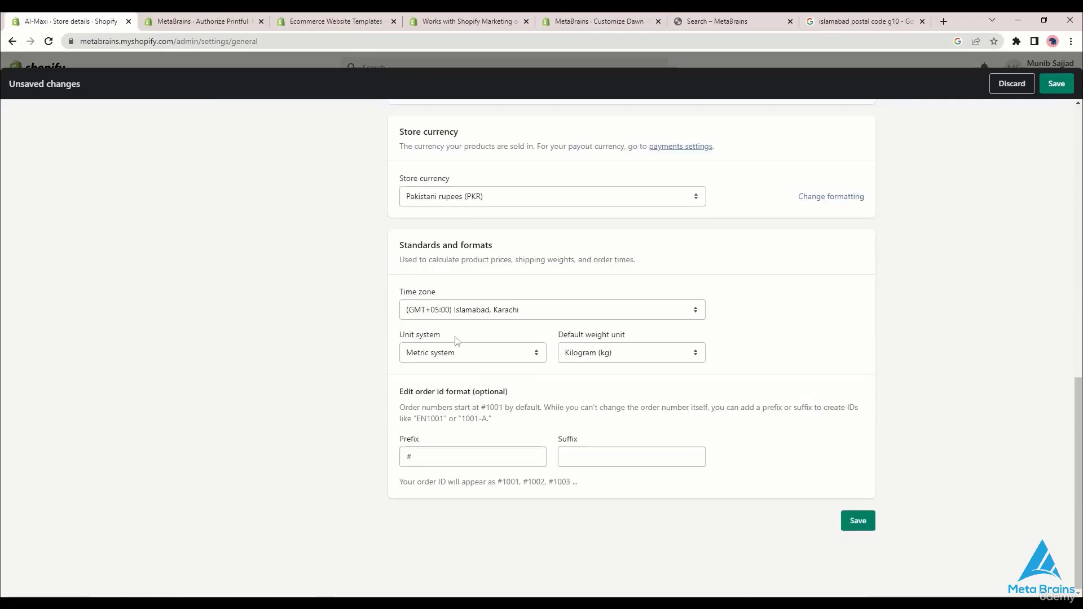
drag(441, 335, 389, 336)
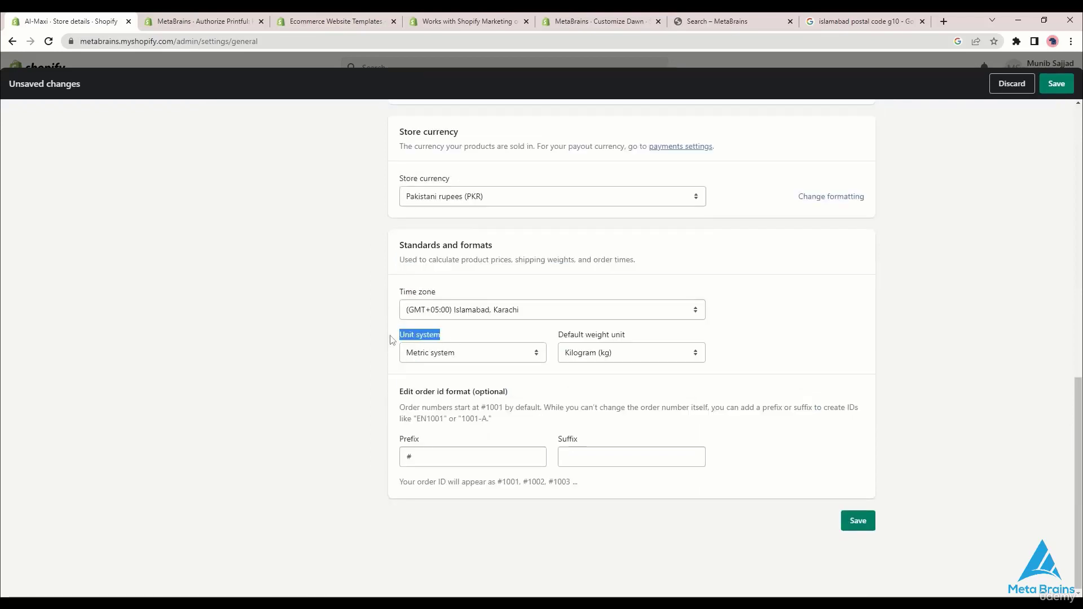
click(467, 357)
click(522, 353)
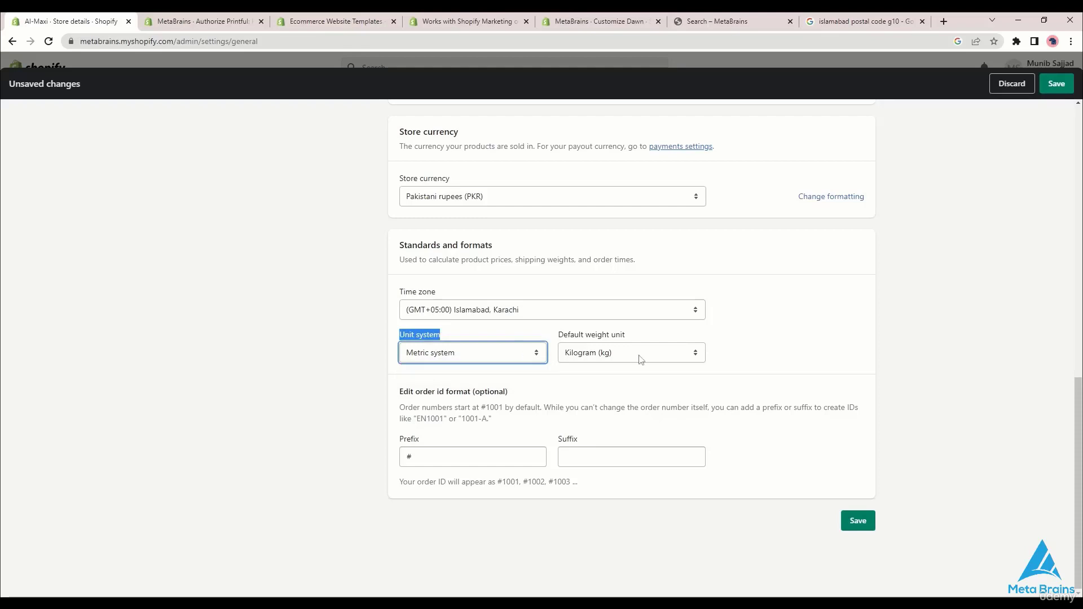
click(642, 357)
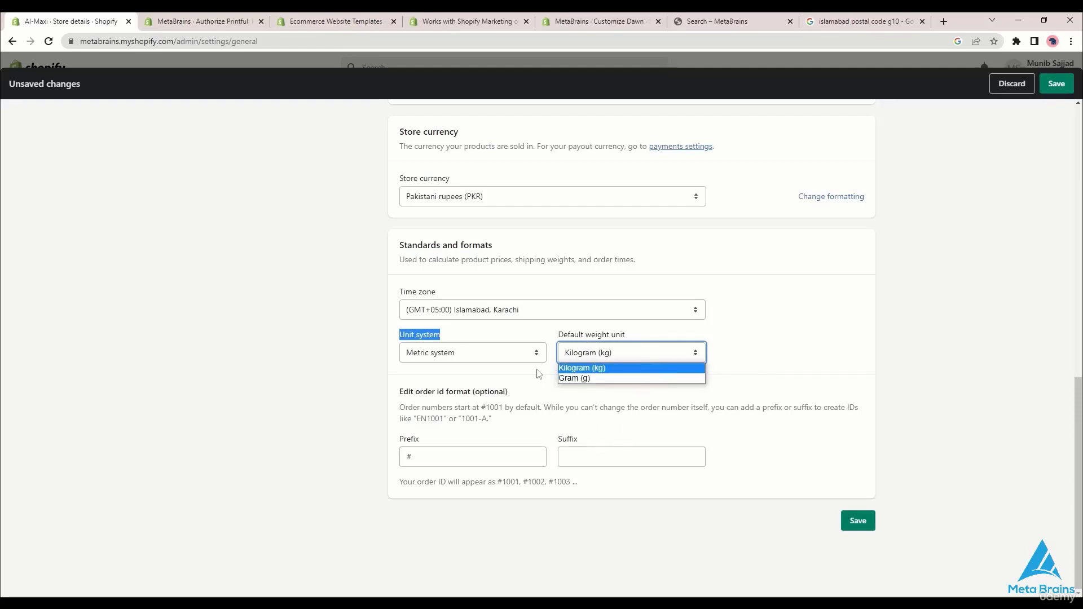
Step: Switch the unit system to Imperial and view its default weight unit options
click(474, 360)
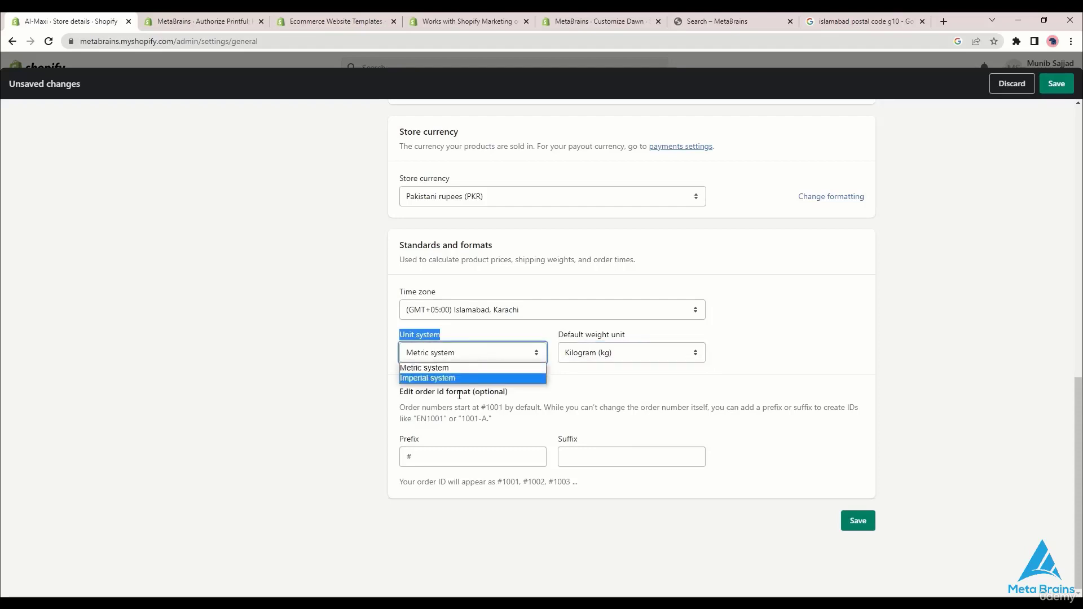
click(470, 378)
click(585, 309)
click(821, 346)
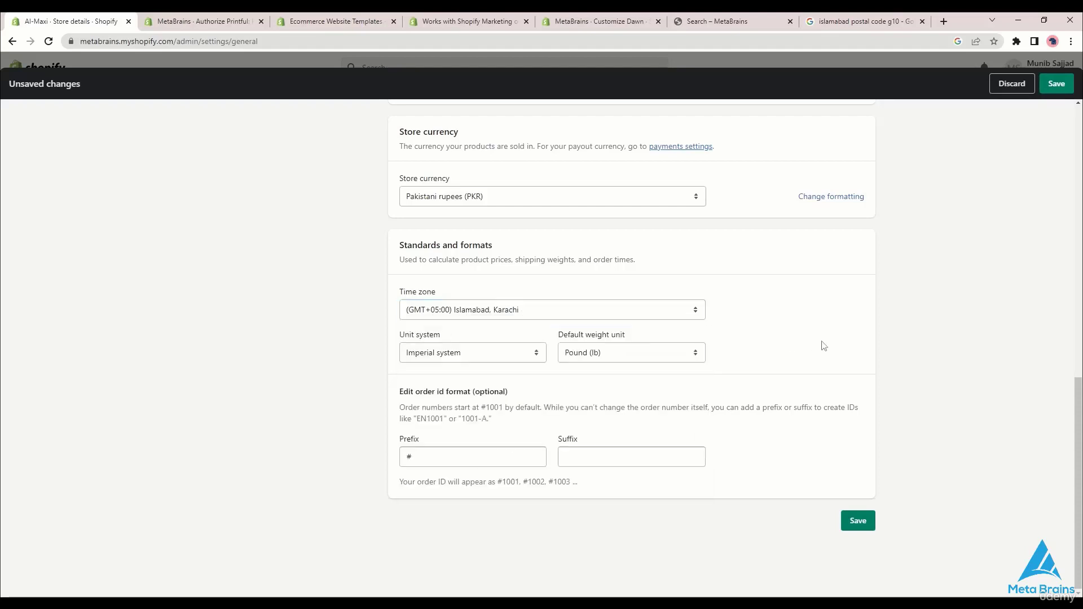
click(621, 350)
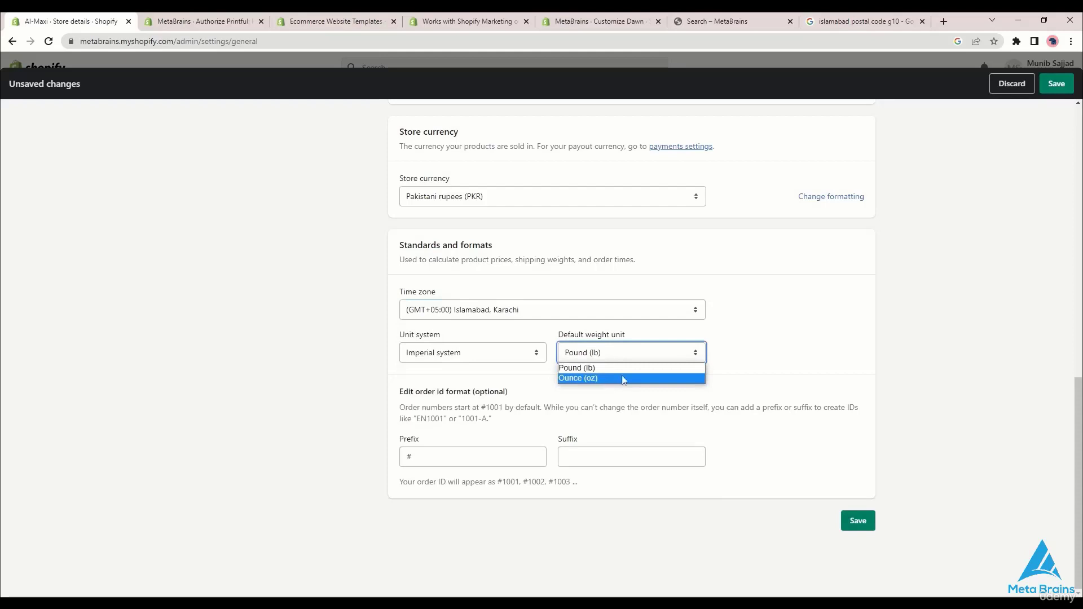
click(620, 347)
Step: Return the unit system to Metric and view its default weight unit options, keeping Kilogram (kg)
click(480, 354)
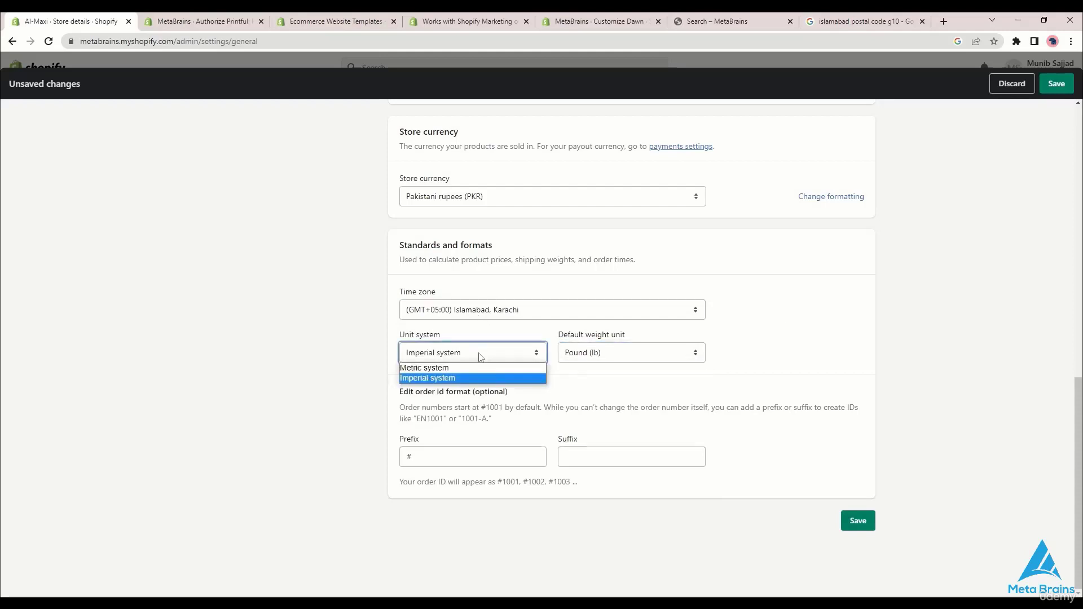
click(430, 371)
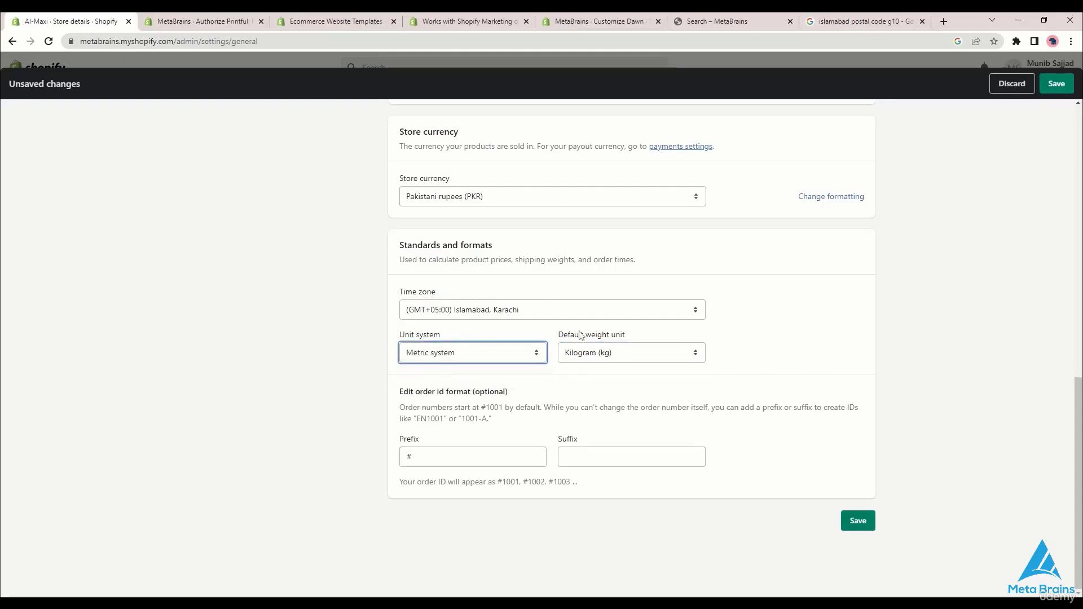
click(773, 339)
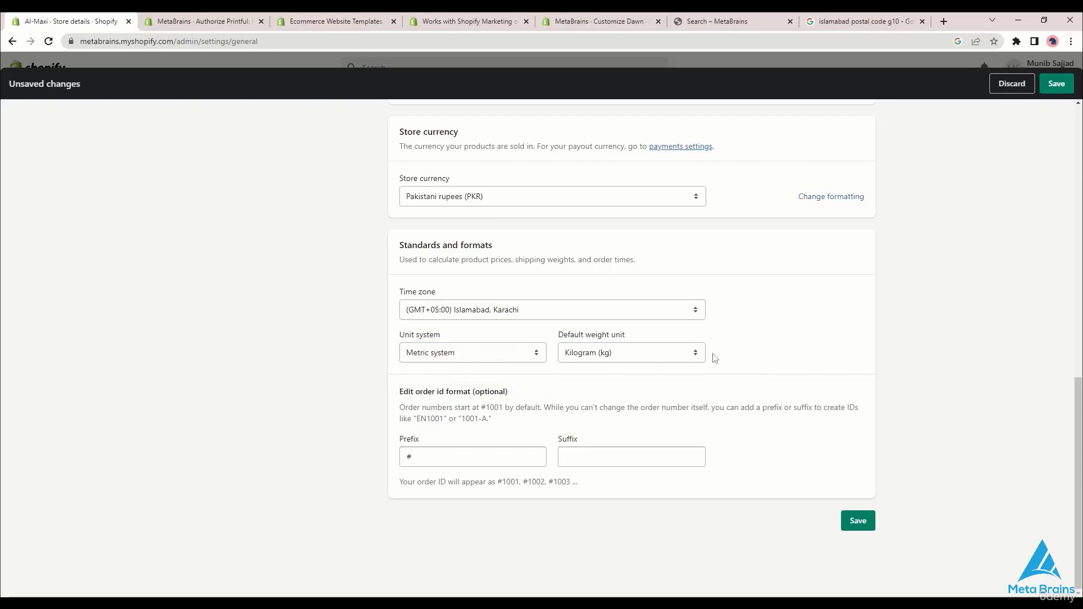
click(612, 353)
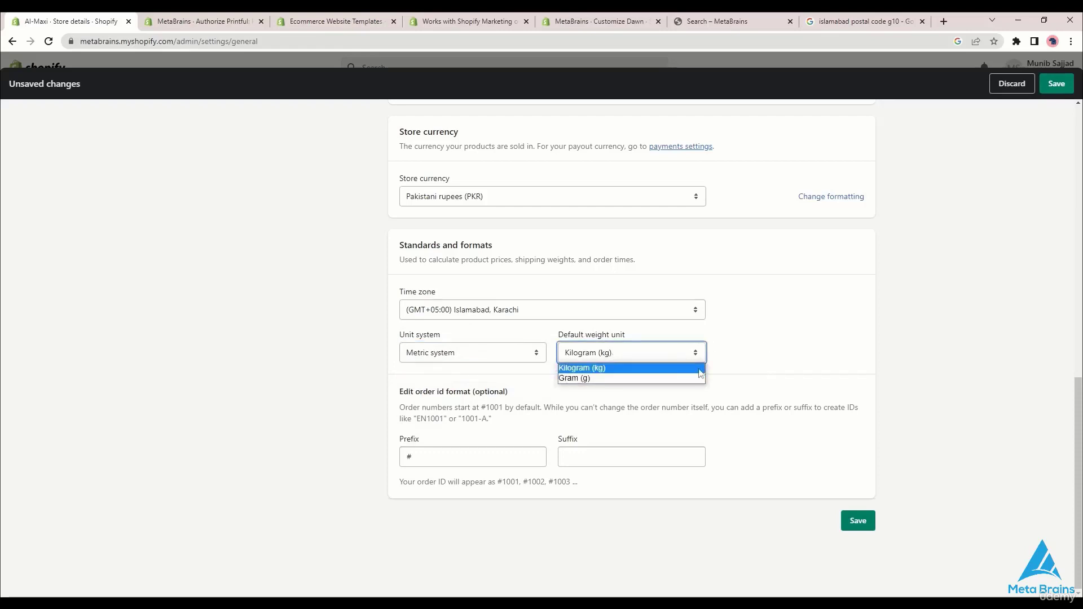
click(823, 368)
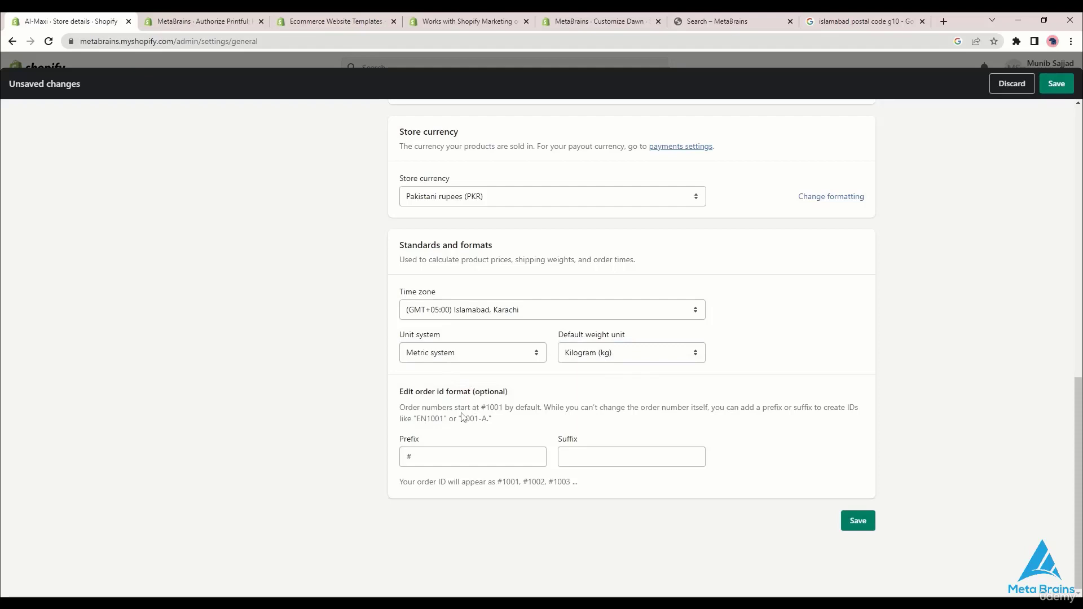
Step: Replace the order ID prefix with S in the order ID format settings
drag(512, 394, 402, 391)
click(456, 430)
click(435, 463)
click(566, 455)
click(441, 459)
key(BackSpace)
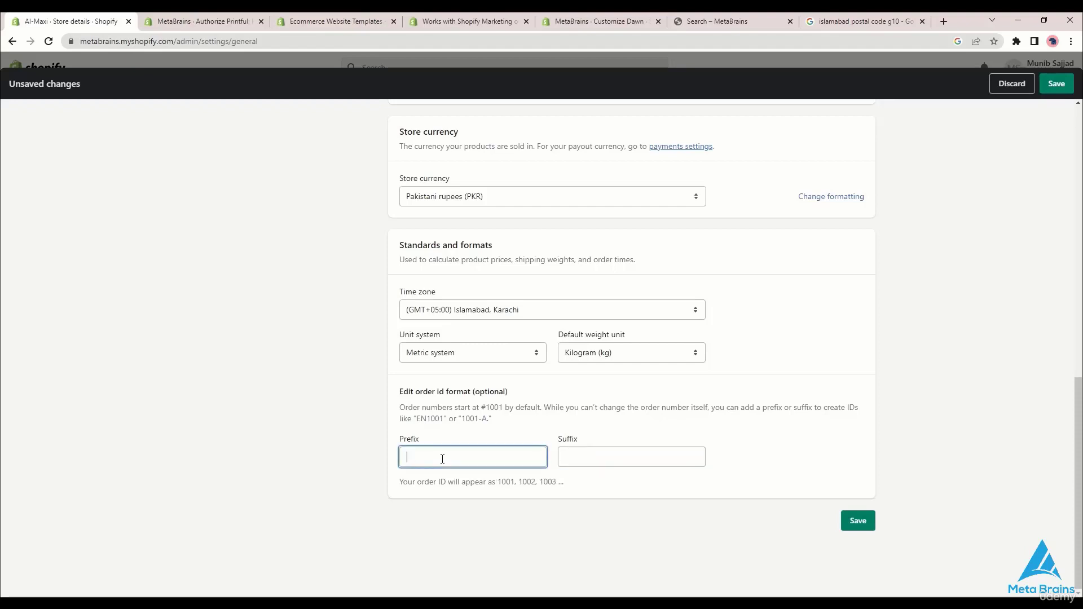
text(s)
key(BackSpace)
text(S102)
key(BackSpace)
key(BackSpace)
key(BackSpace)
Step: Set the order ID suffix to E and check where both characters appear in the order ID preview
click(601, 464)
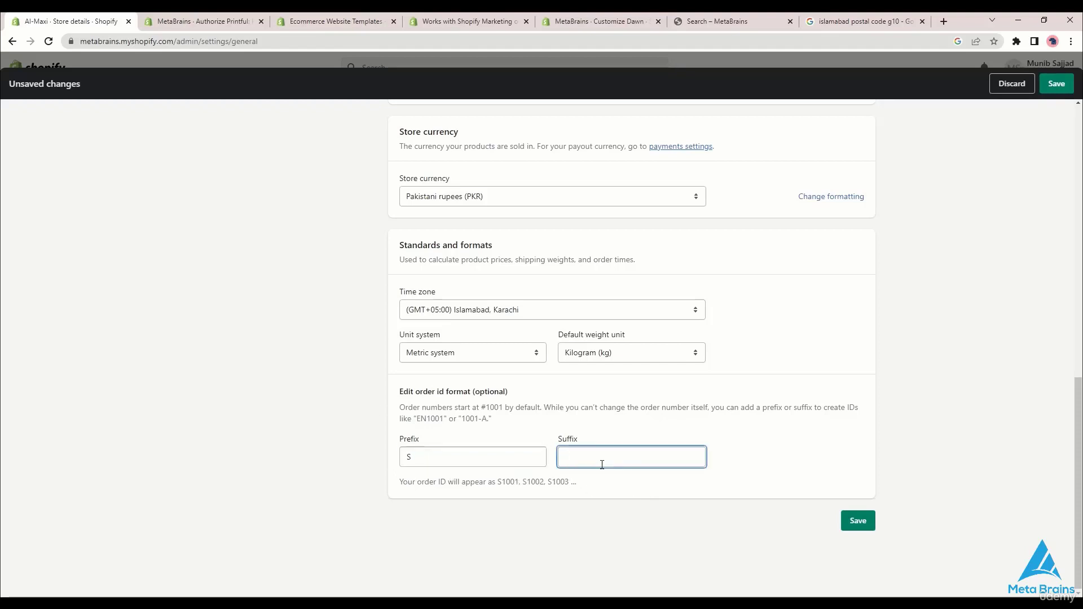
text(E)
click(501, 481)
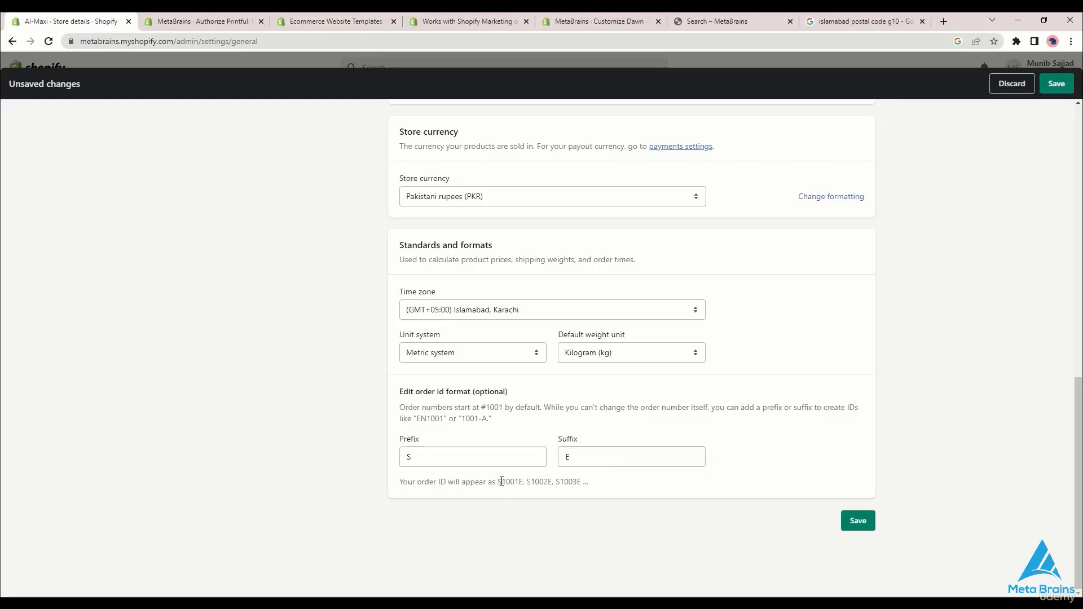
double_click(501, 481)
click(499, 484)
drag(525, 482, 519, 482)
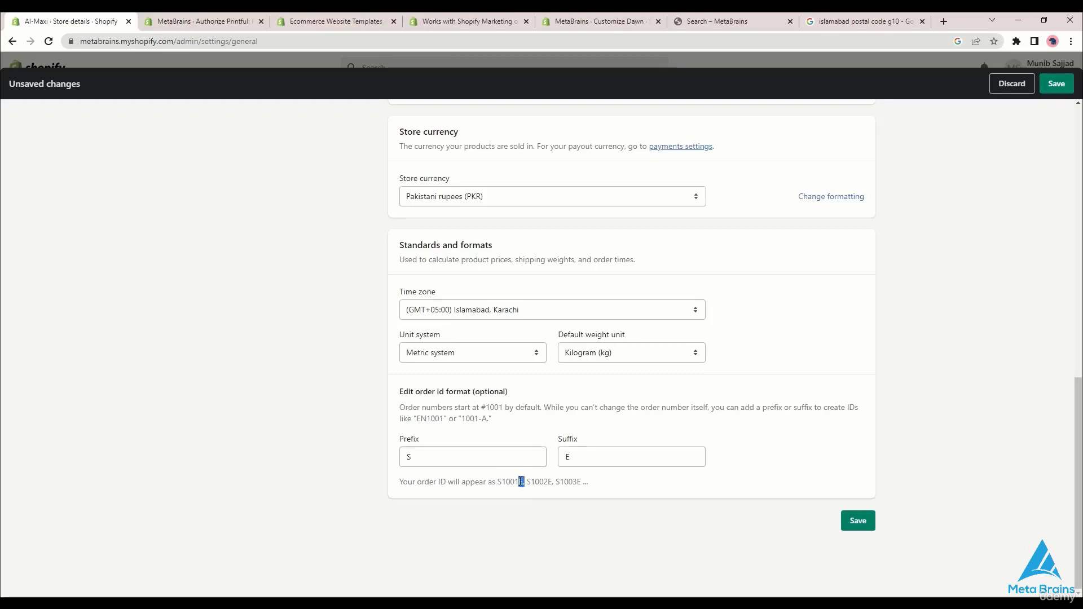
click(458, 477)
Step: Review the edited store details from address to order ID format and save the changes
scroll(481, 386, up, 10)
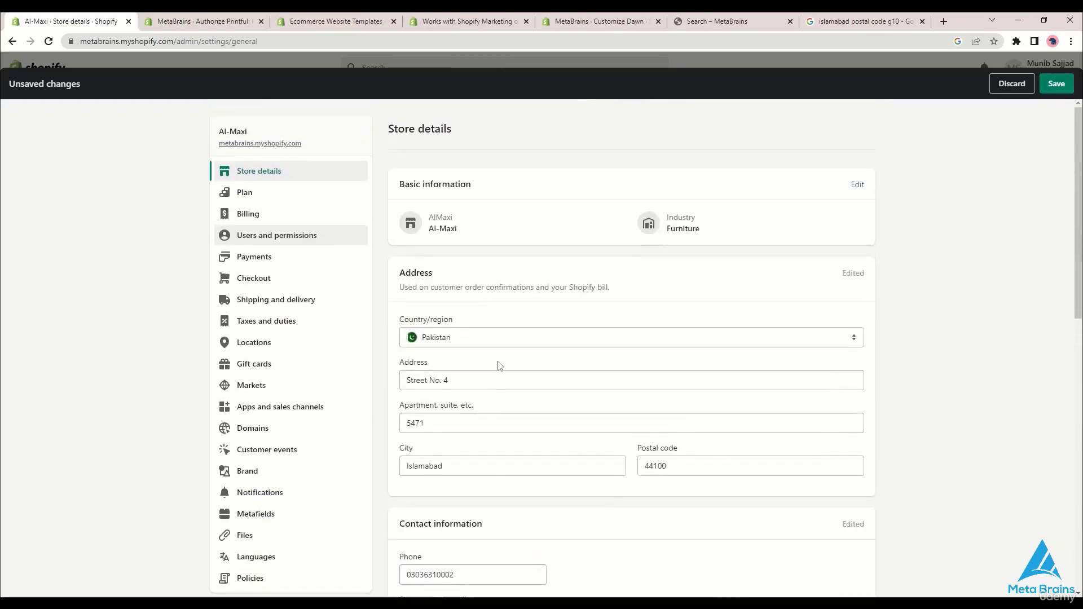
scroll(499, 365, down, 10)
scroll(503, 382, up, 4)
scroll(513, 392, up, 7)
scroll(523, 387, down, 4)
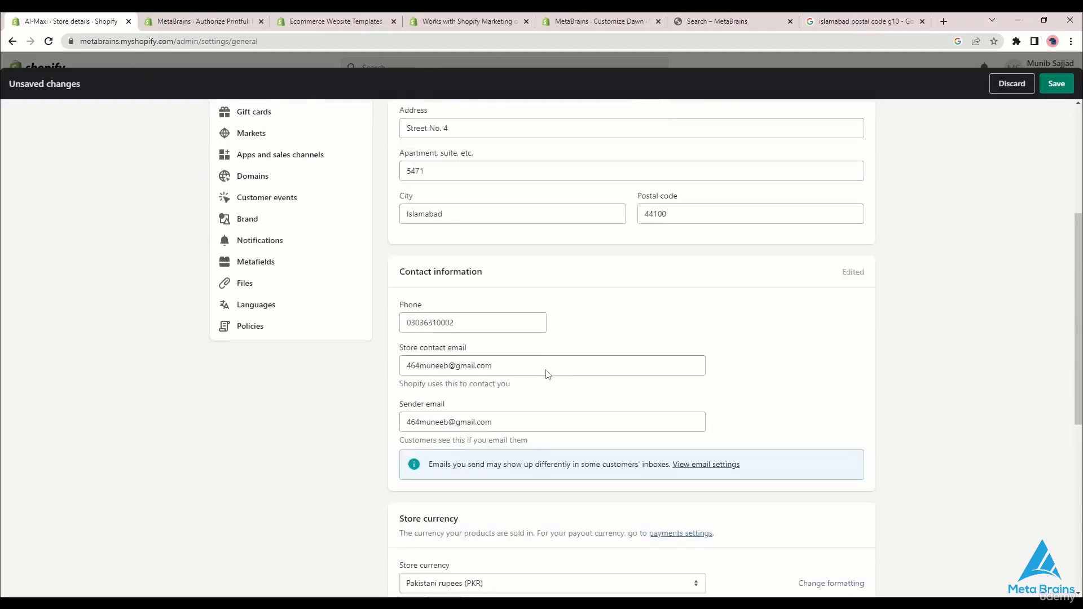
scroll(546, 373, down, 7)
click(854, 521)
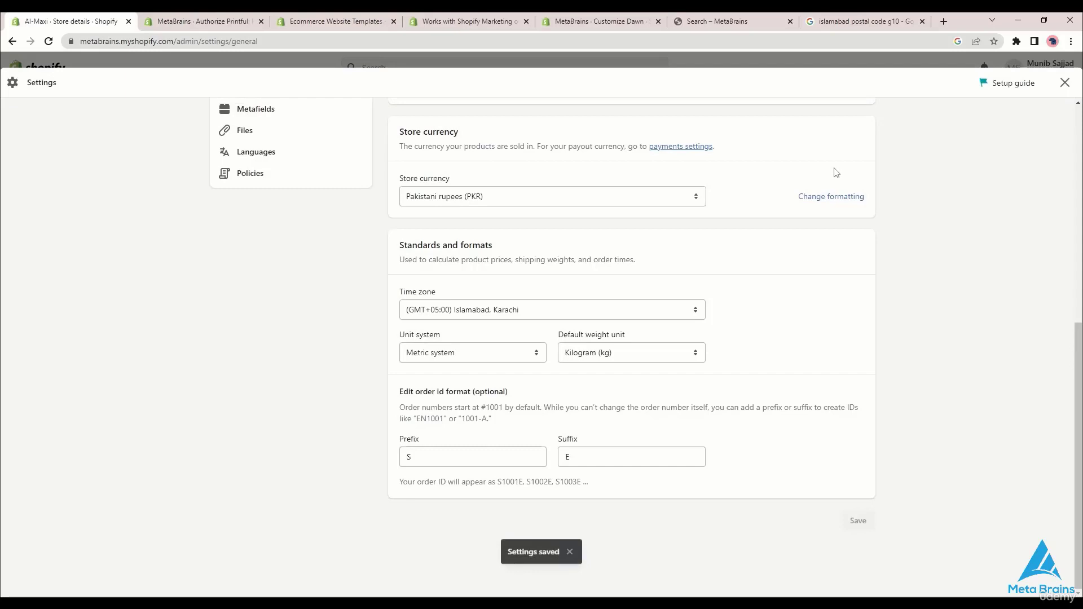
Step: Open the store's Plan settings
scroll(836, 172, up, 10)
click(246, 194)
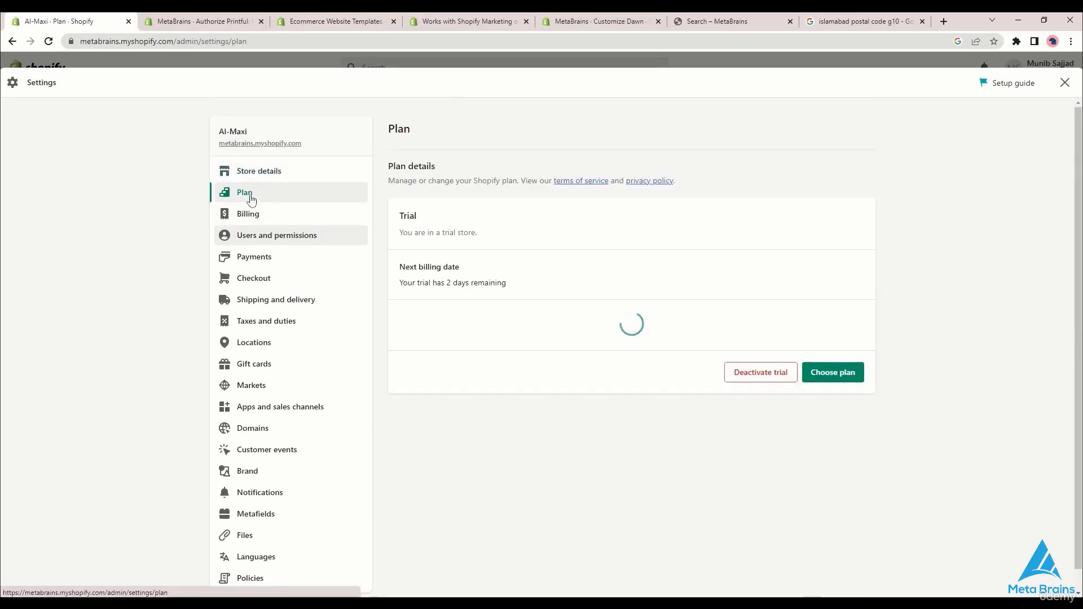